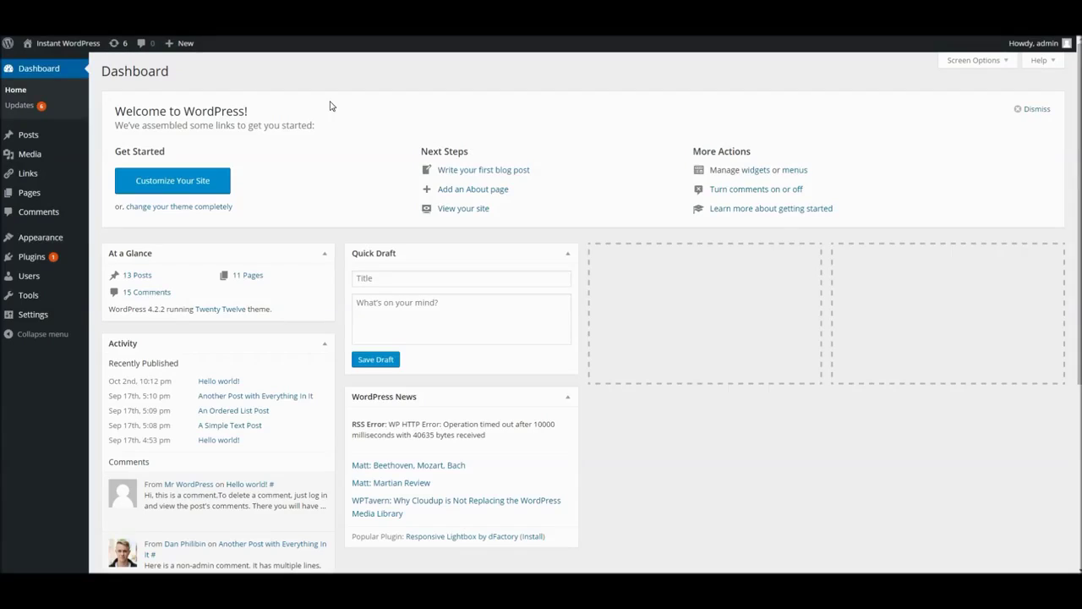
- Upload and install the launchkitWPTheme zip from Removable Disk (H:) as a new theme, and activate it
mouse_move(57, 237)
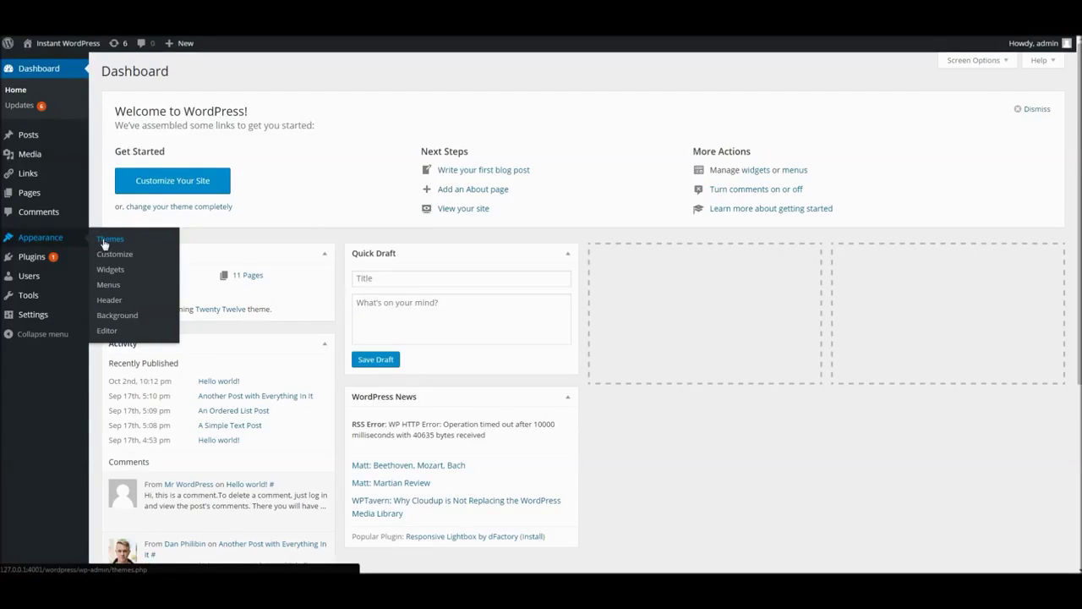
left_click(101, 243)
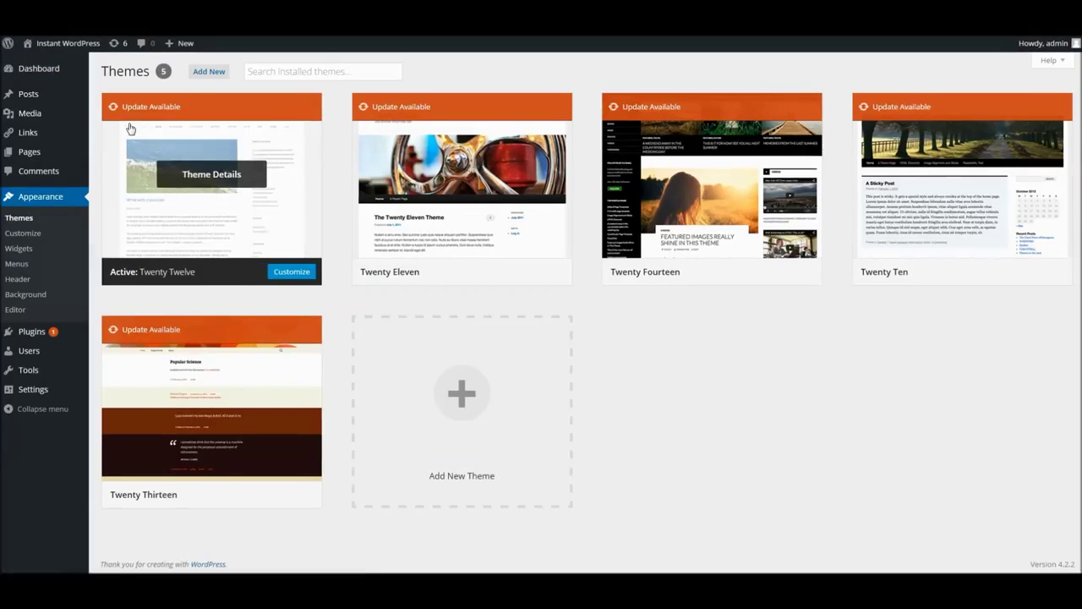
left_click(234, 75)
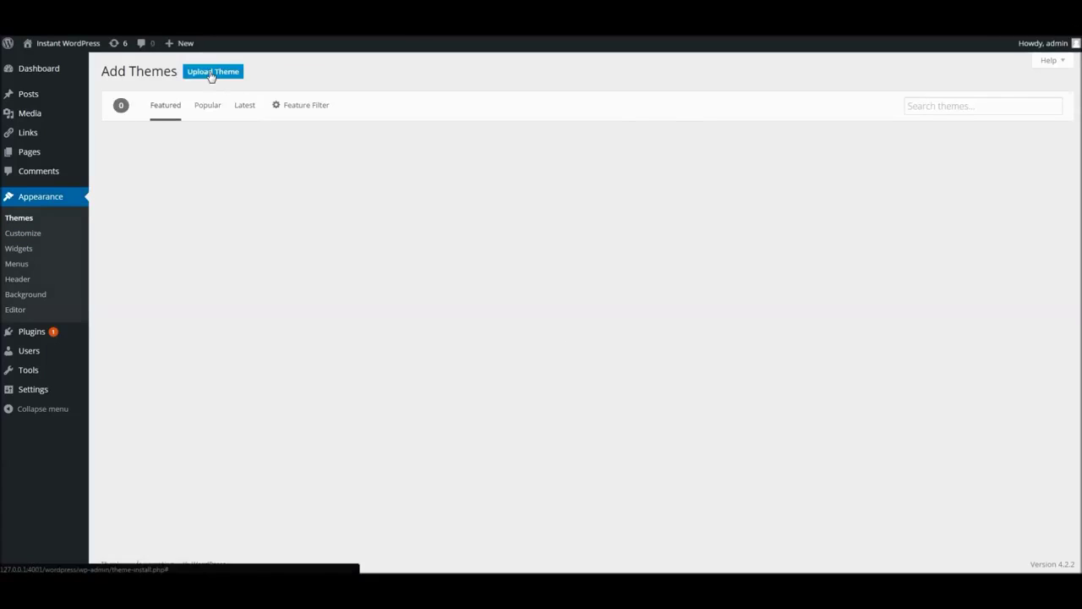
left_click(212, 72)
left_click(497, 170)
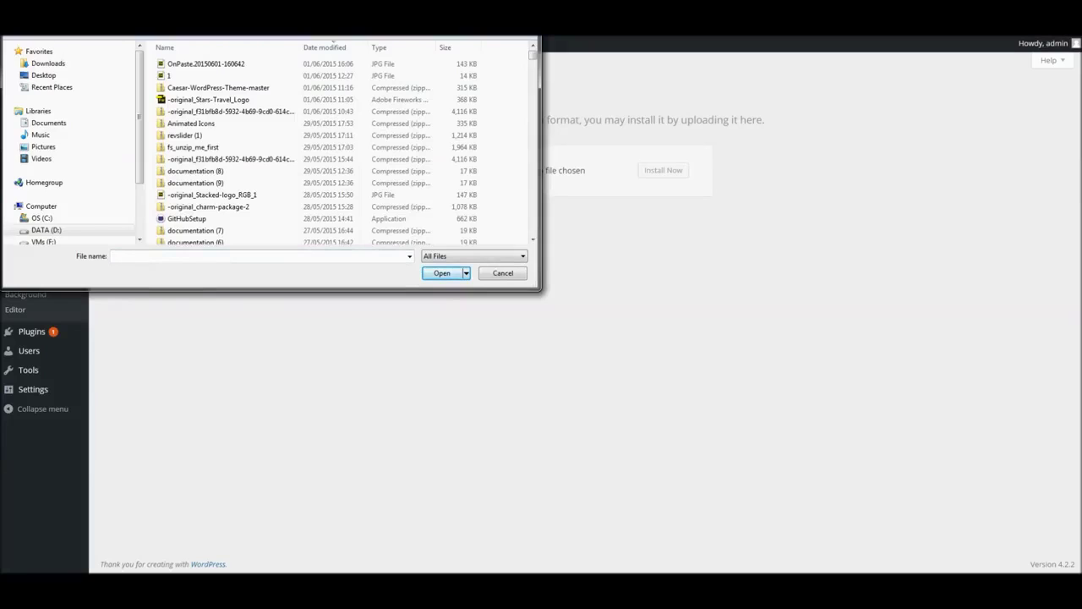
scroll(68, 144, "down", 1)
left_click(61, 224)
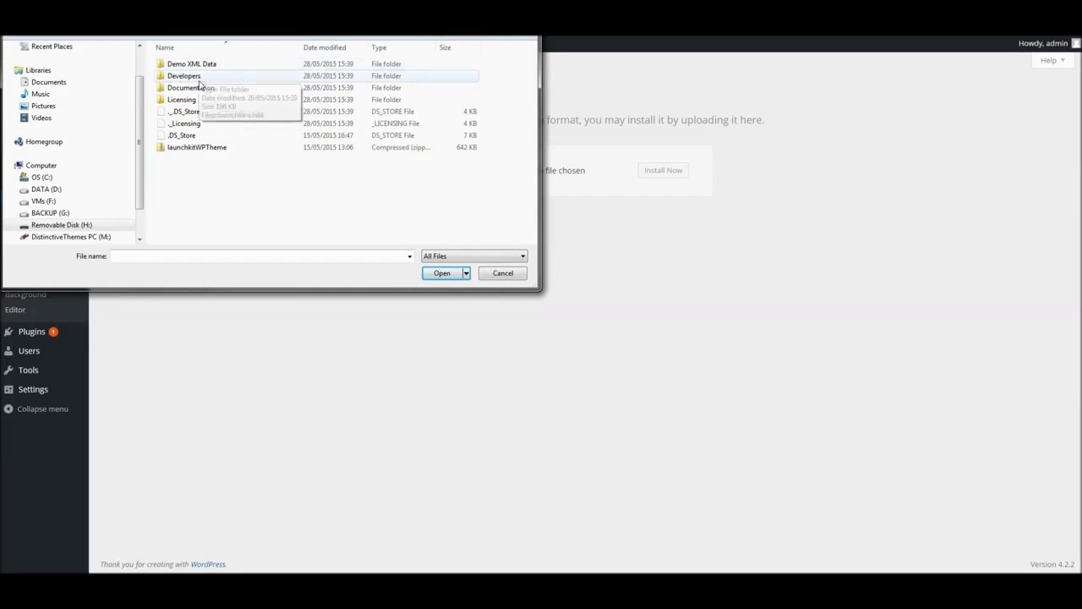
left_click(203, 148)
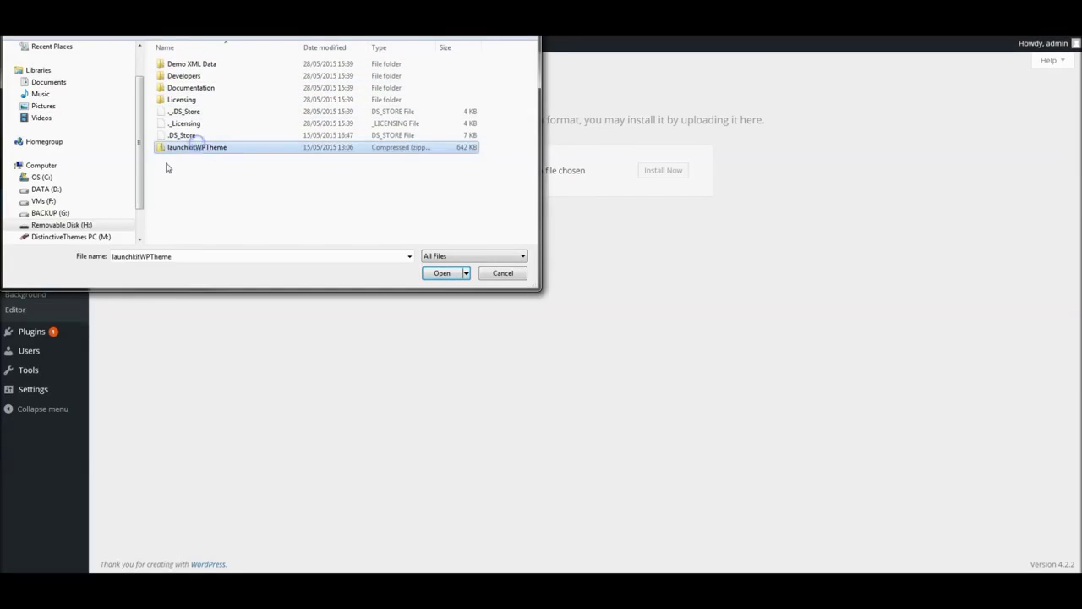
left_click(442, 273)
left_click(653, 171)
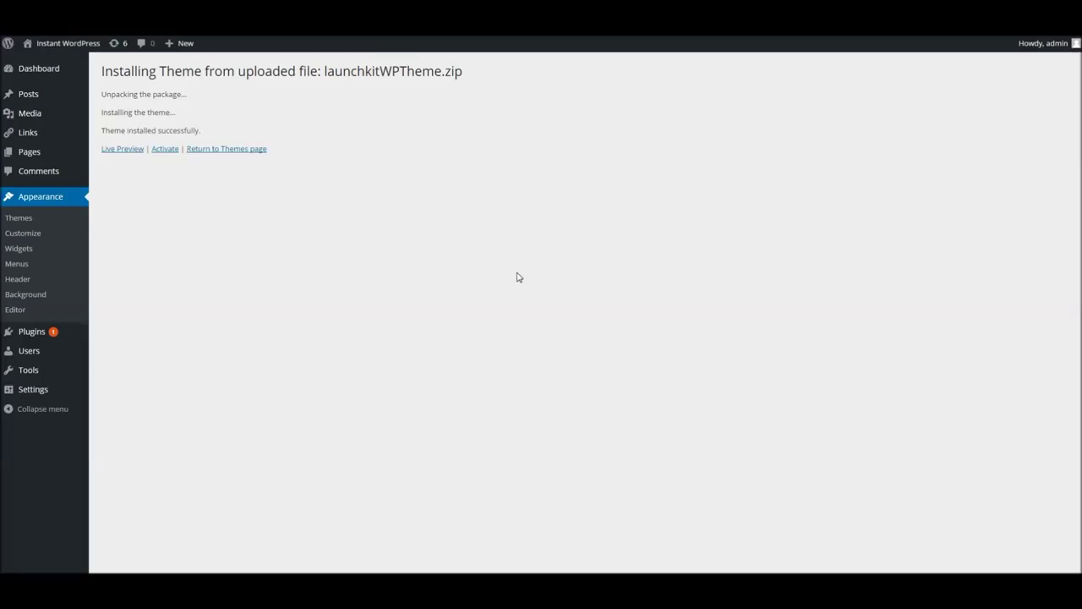
left_click(166, 153)
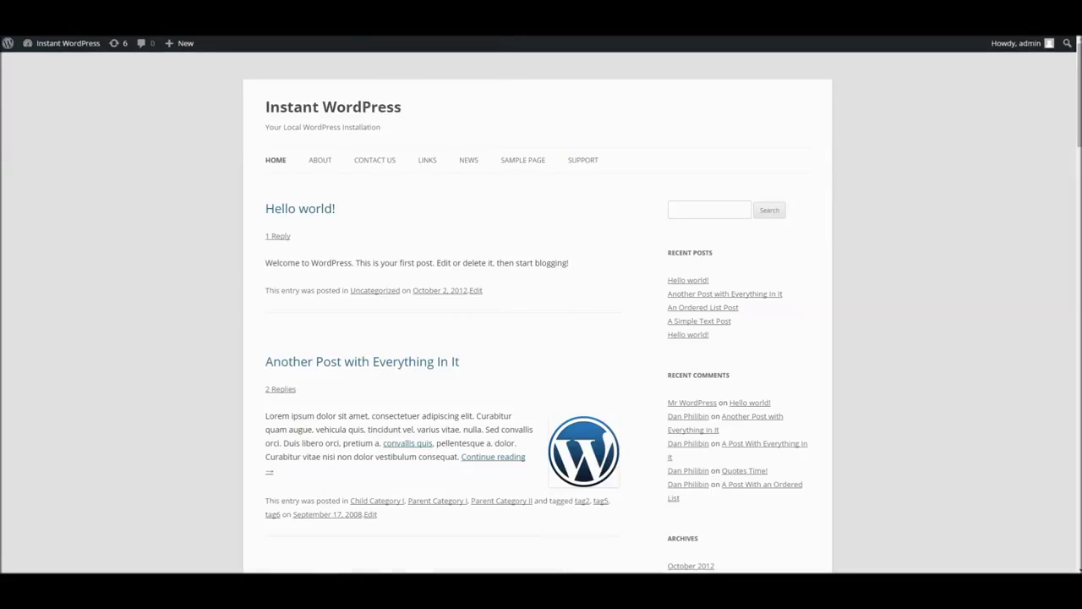
- Reload the site's front end and look over the home page with the LaunchKit theme
right_click(360, 36)
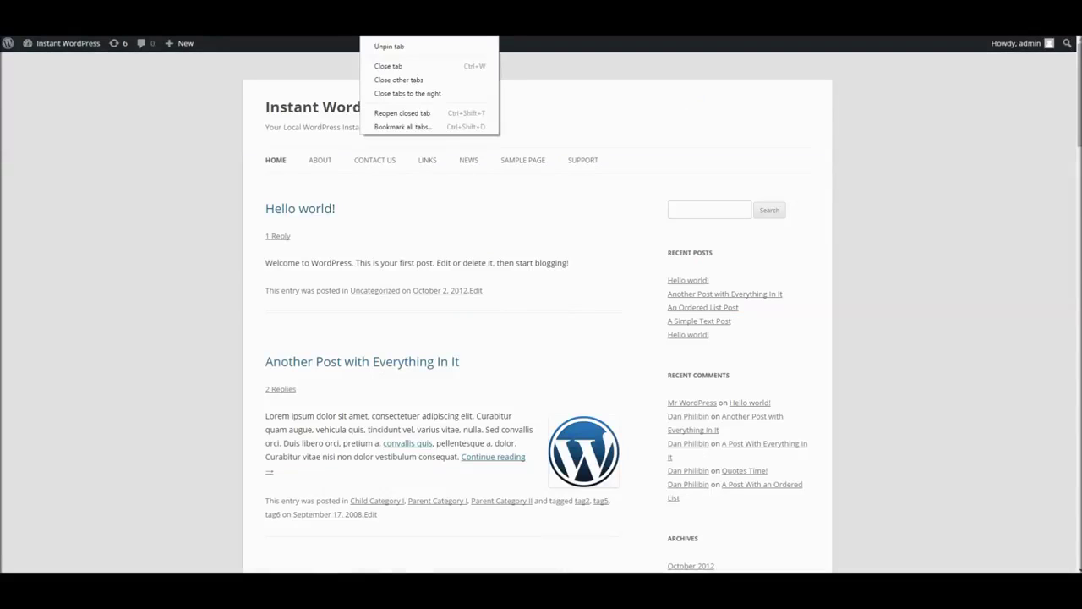
key("Escape")
left_click(350, 113)
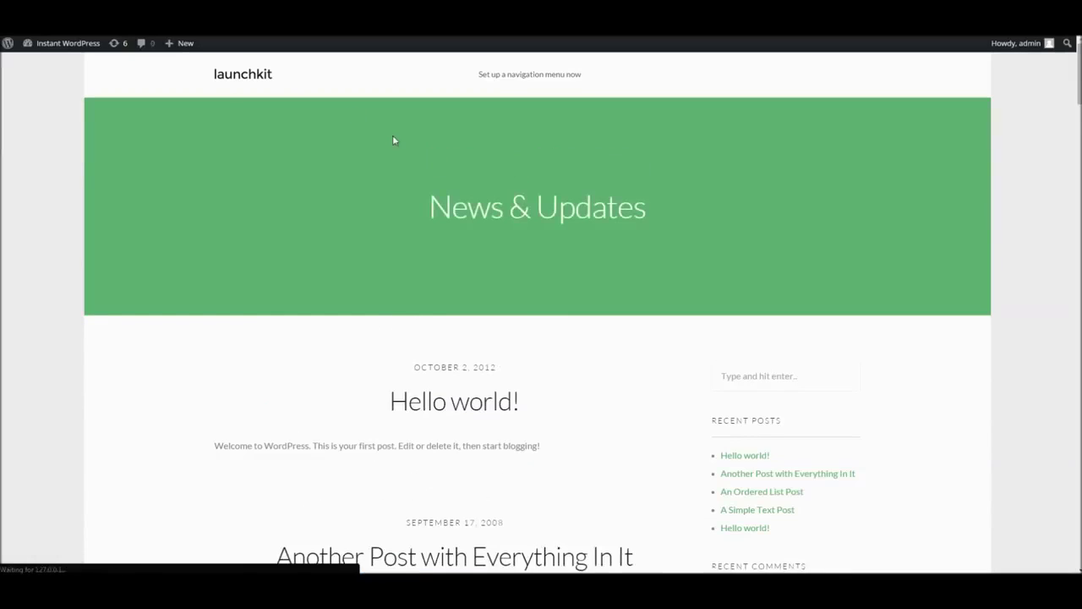
scroll(480, 166, "down", 4)
scroll(482, 172, "up", 4)
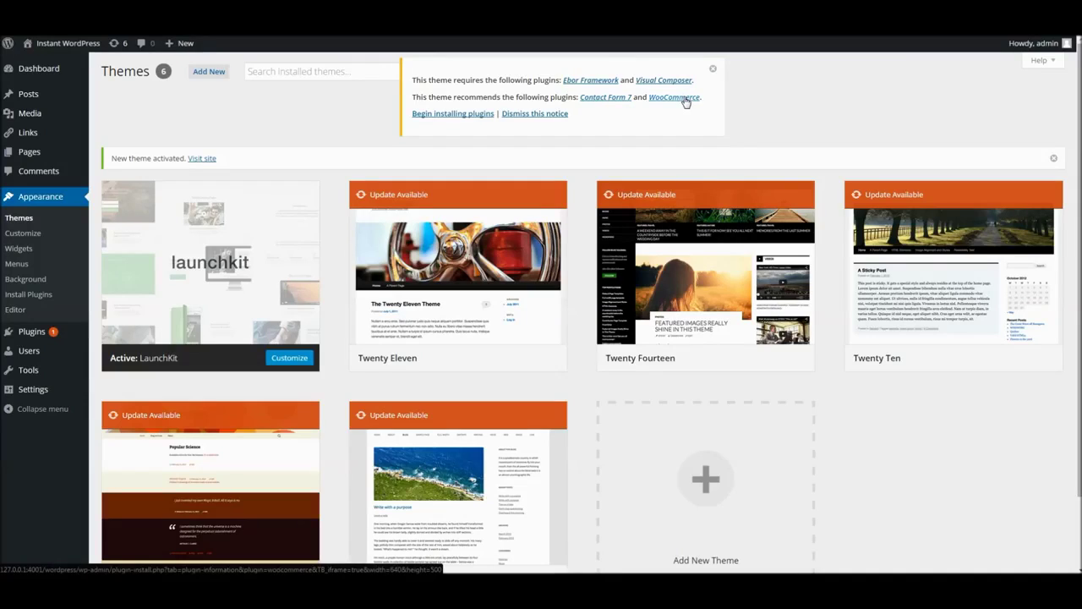
- Begin installing the theme's plugins and review which ones in the list are required or recommended
left_click(465, 114)
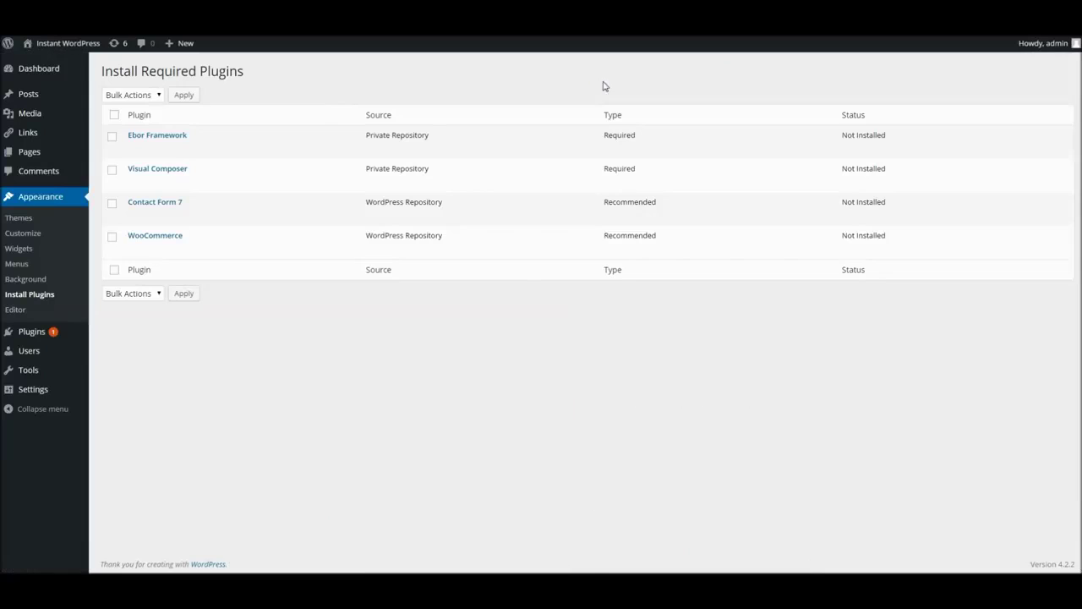
left_click(114, 115)
left_click(114, 116)
triple_click(672, 135)
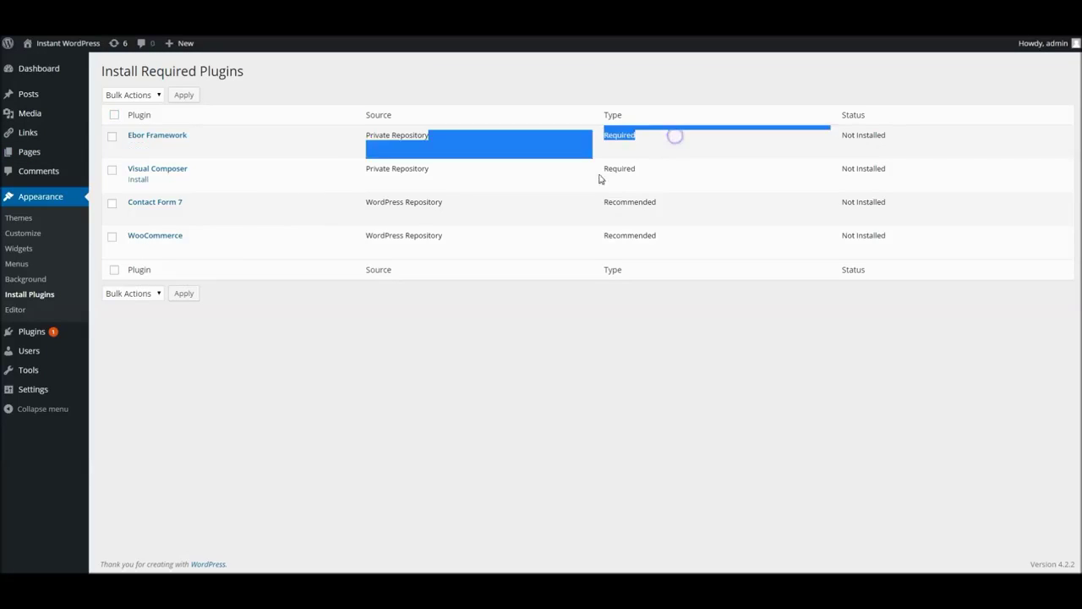
double_click(648, 169)
left_click(568, 159)
- Bulk install Ebor Framework, Visual Composer, Contact Form 7 and WooCommerce, and return to the Dashboard
left_click(114, 114)
left_click(131, 95)
left_click(123, 118)
left_click(179, 96)
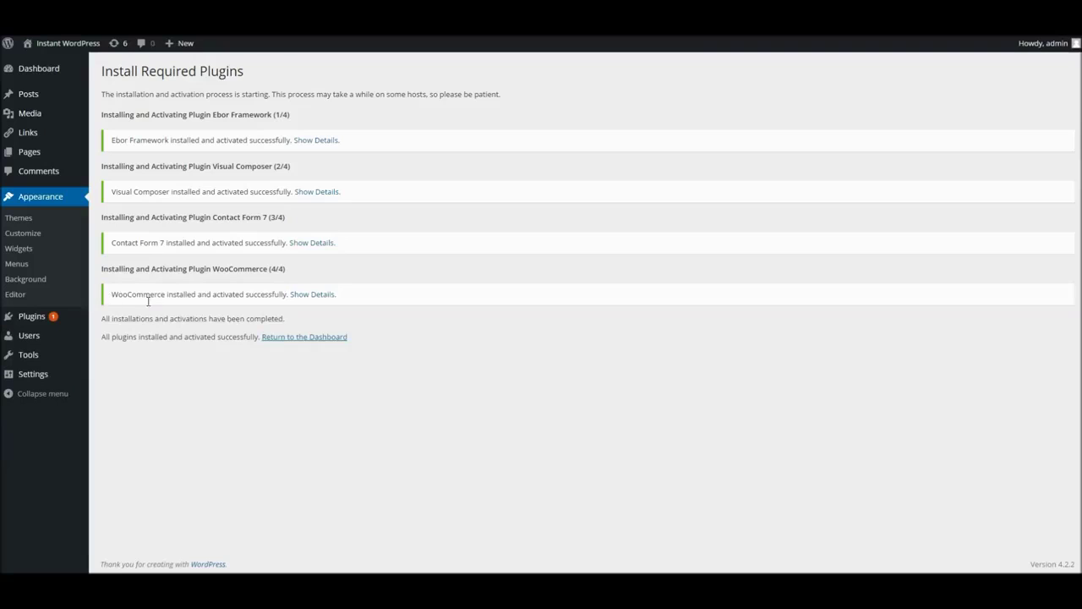
left_click(272, 339)
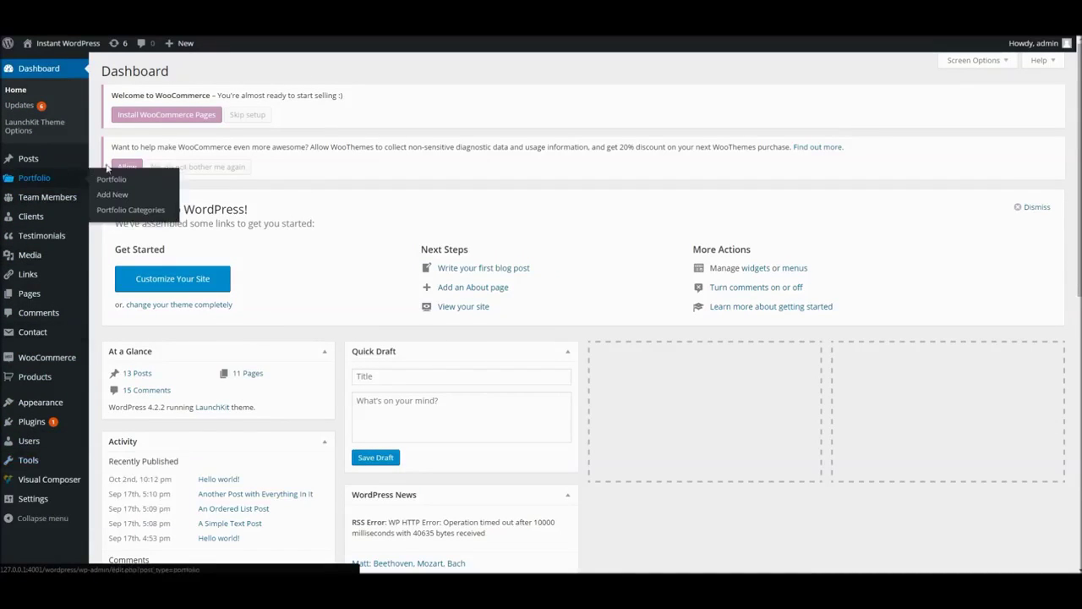
- View the site's front end and return to the Dashboard
left_click(67, 42)
right_click(356, 4)
left_click(364, 20)
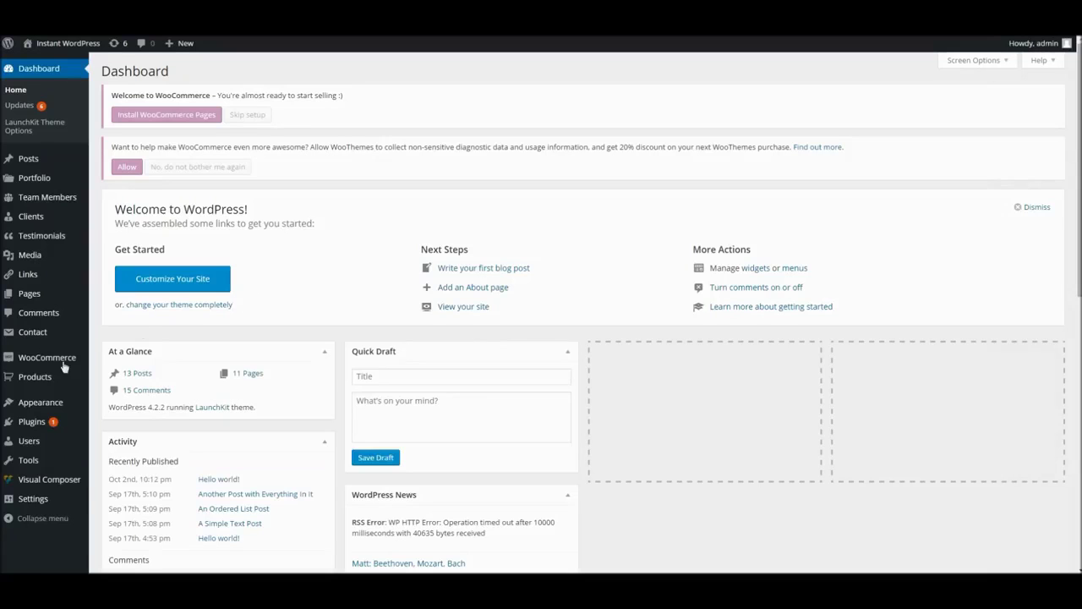
- Open the theme customizer's LaunchKit: Demo Data import section and read the notes on blurred images and import time
mouse_move(73, 399)
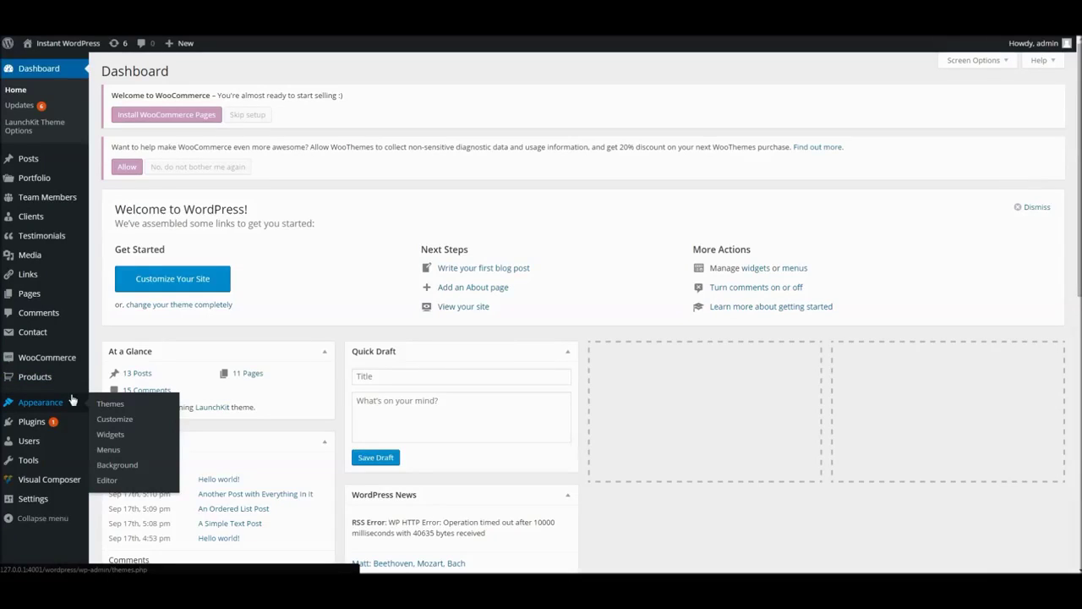
left_click(116, 420)
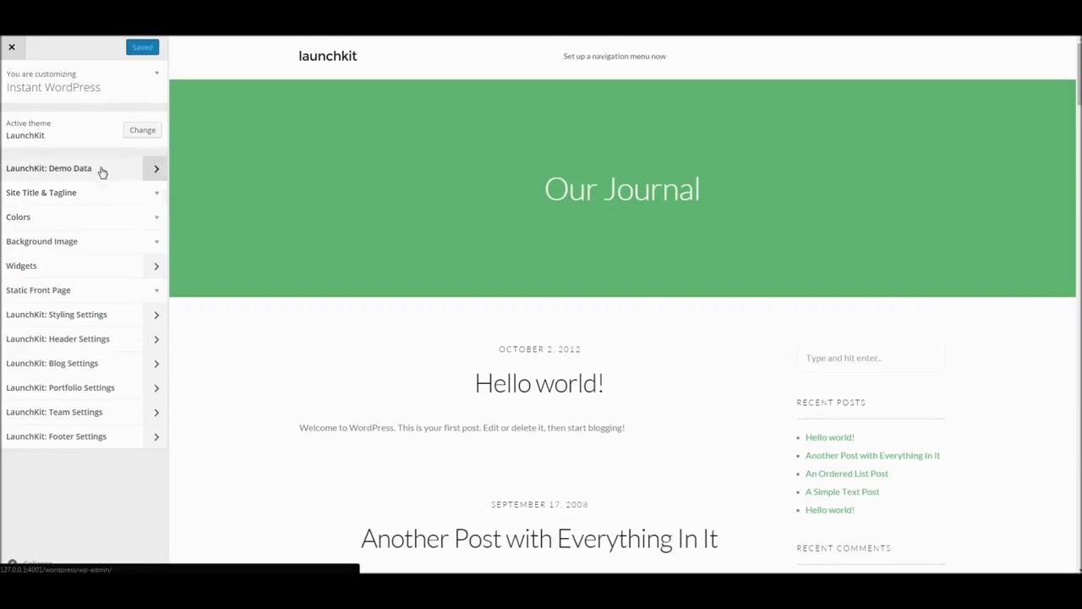
left_click(156, 168)
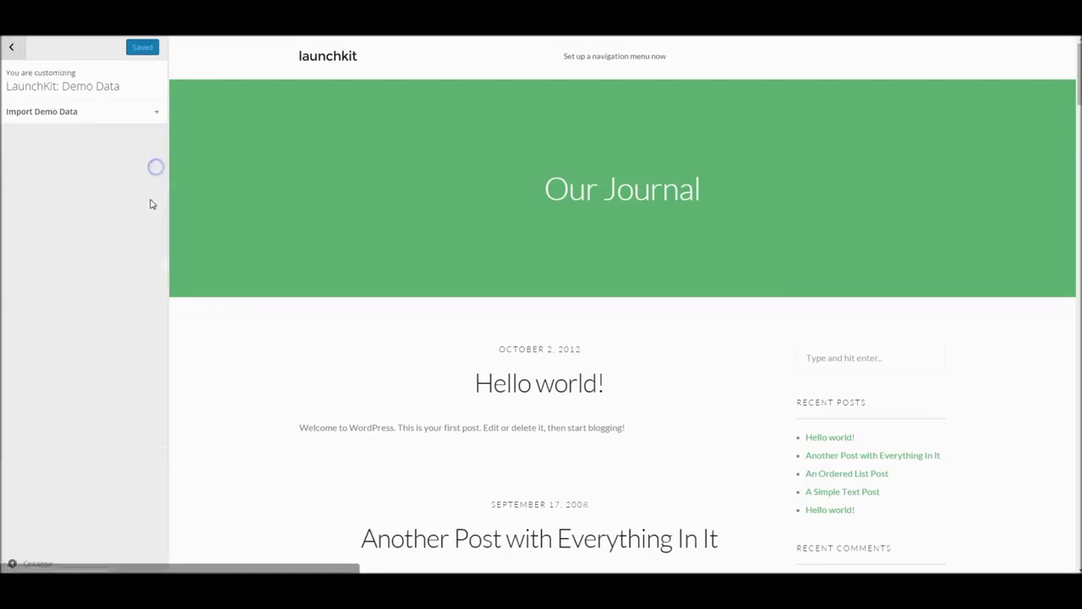
left_click(149, 114)
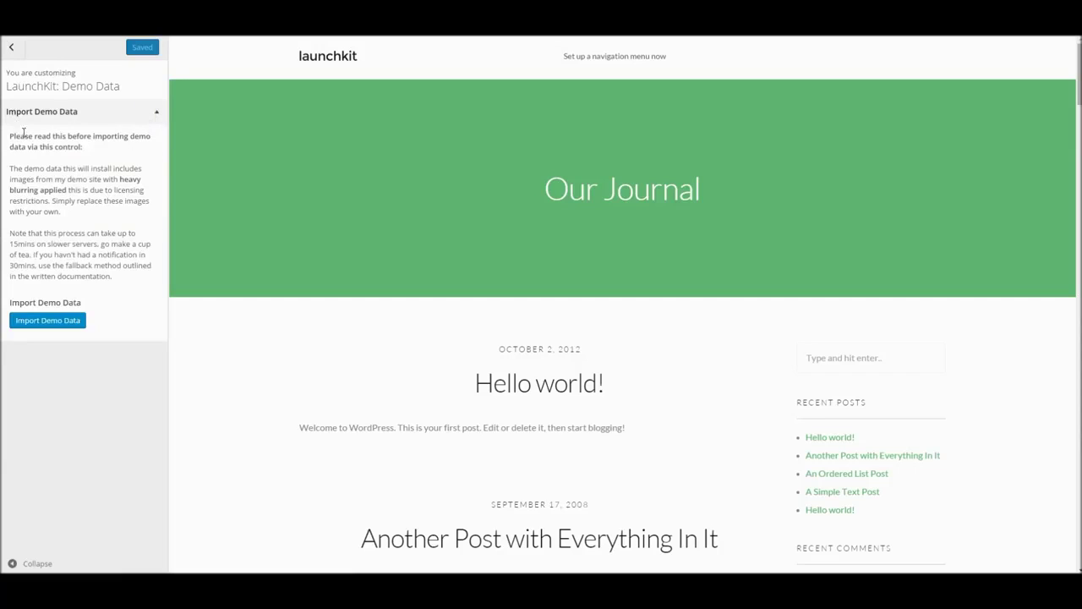
left_click_drag(15, 170, 59, 213)
left_click(49, 191)
left_click_drag(40, 243, 70, 266)
left_click(44, 243)
- Import the LaunchKit demo data, accepting the backup confirmation, and leave the customizer for the Dashboard
left_click(48, 320)
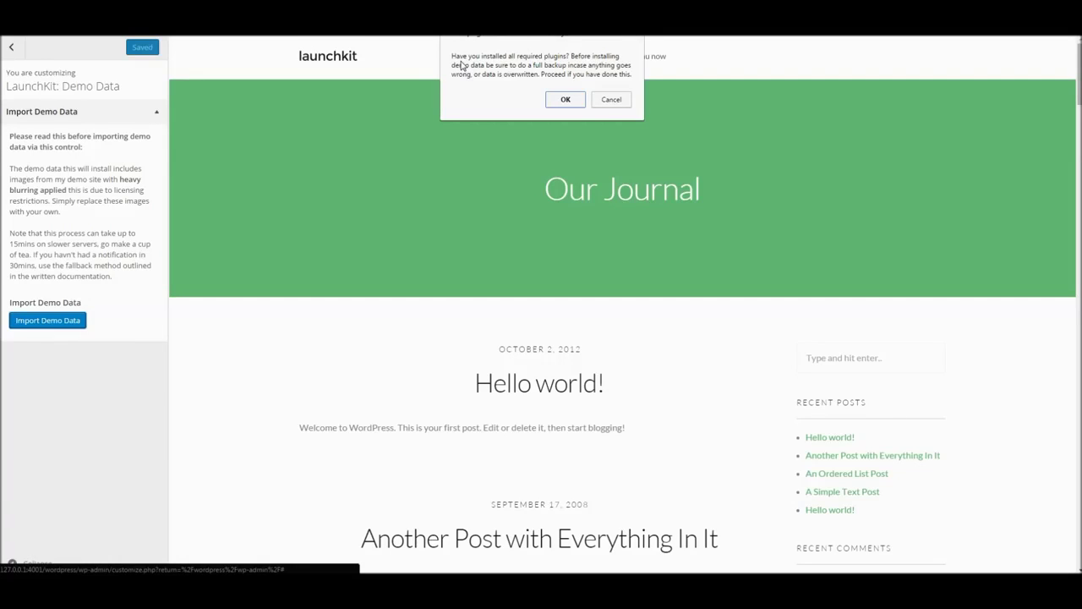
left_click(563, 99)
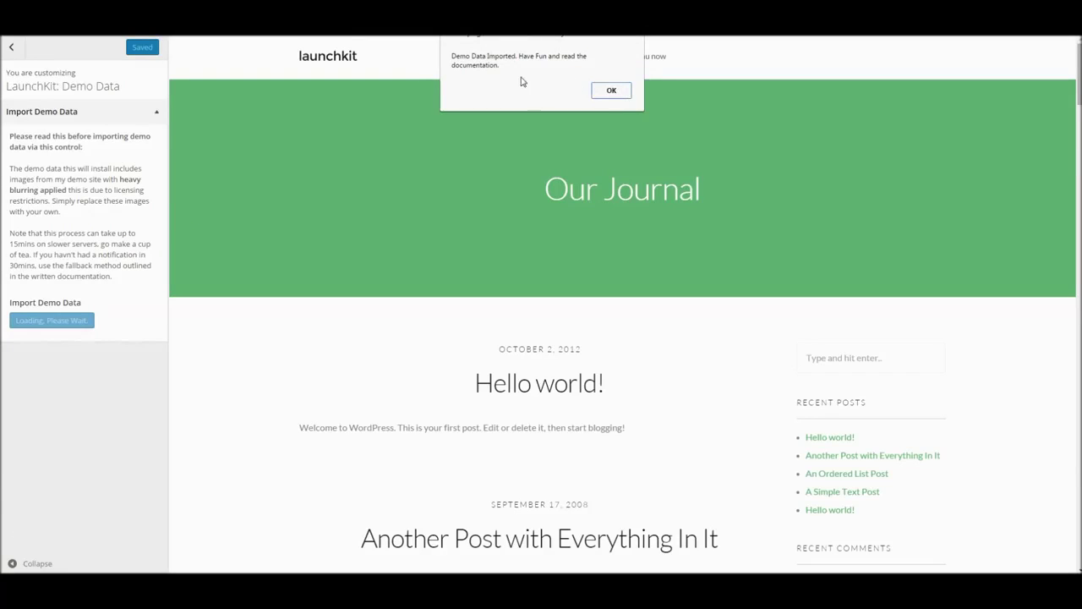
left_click(611, 91)
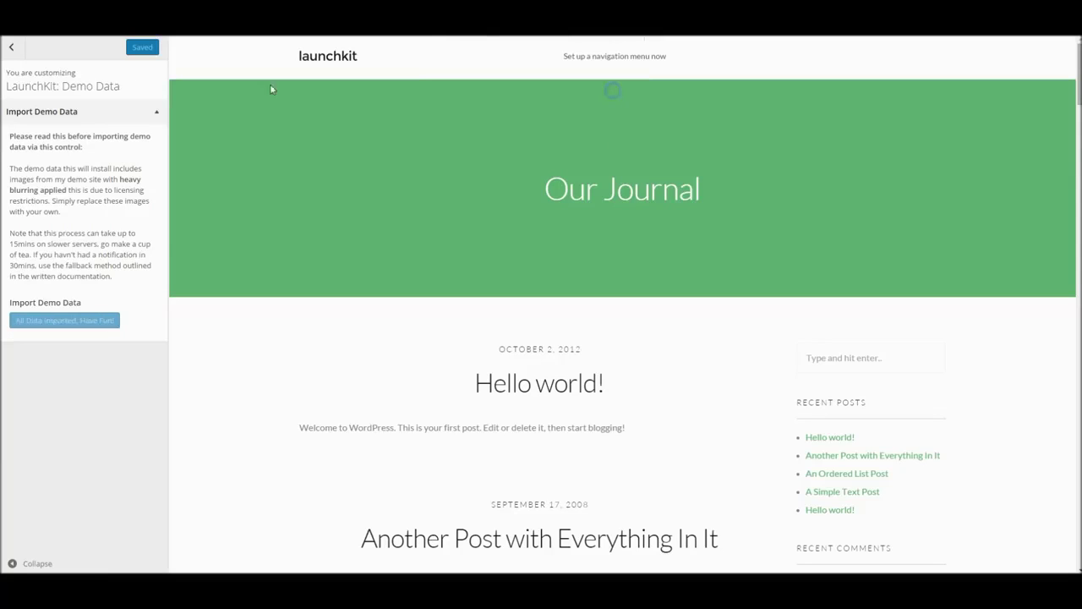
left_click(11, 51)
left_click(12, 47)
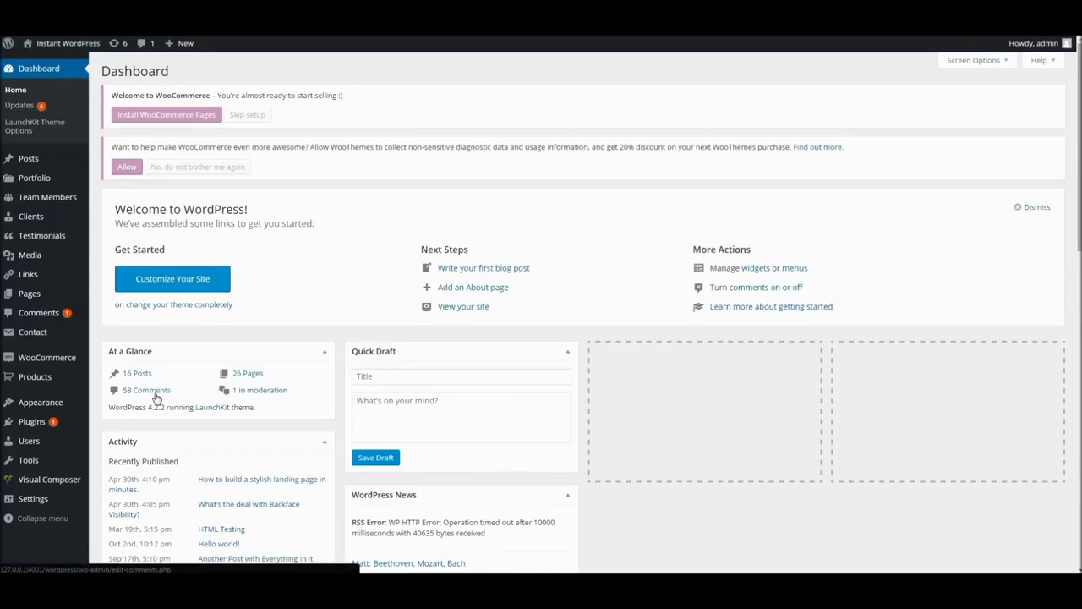
- In the Reading Settings, set a static front page of Home - Multi-Purpose with Blog as the posts page, and save
mouse_move(87, 302)
mouse_move(65, 414)
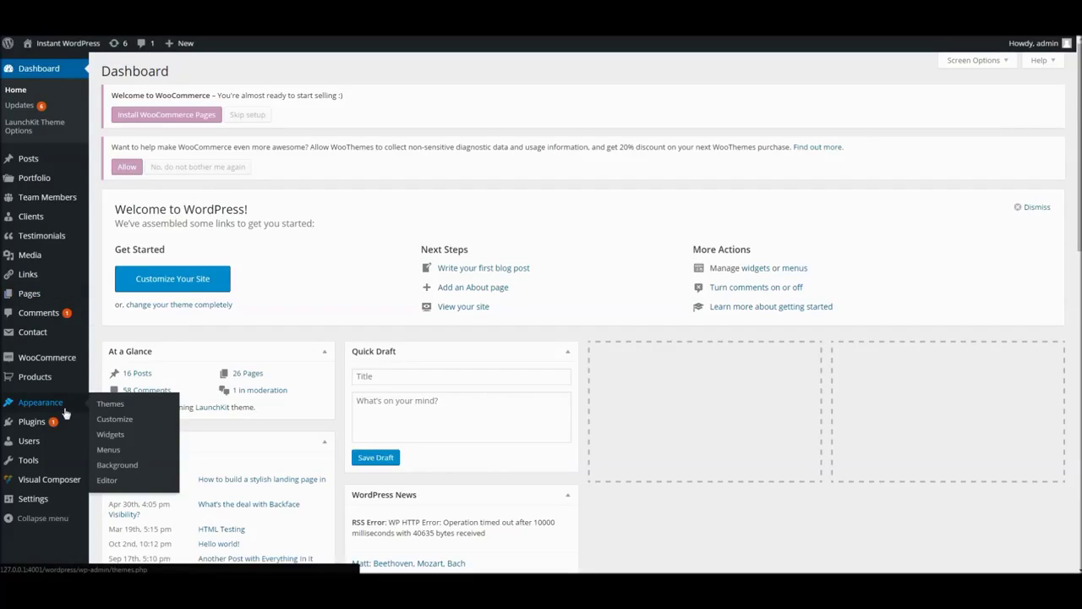
mouse_move(58, 497)
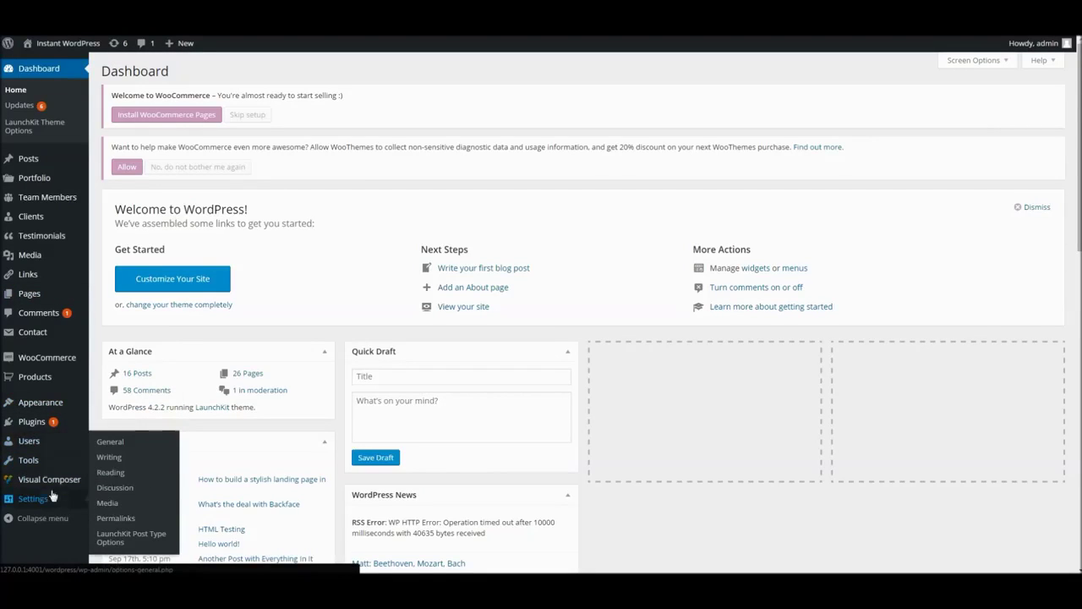
left_click(113, 472)
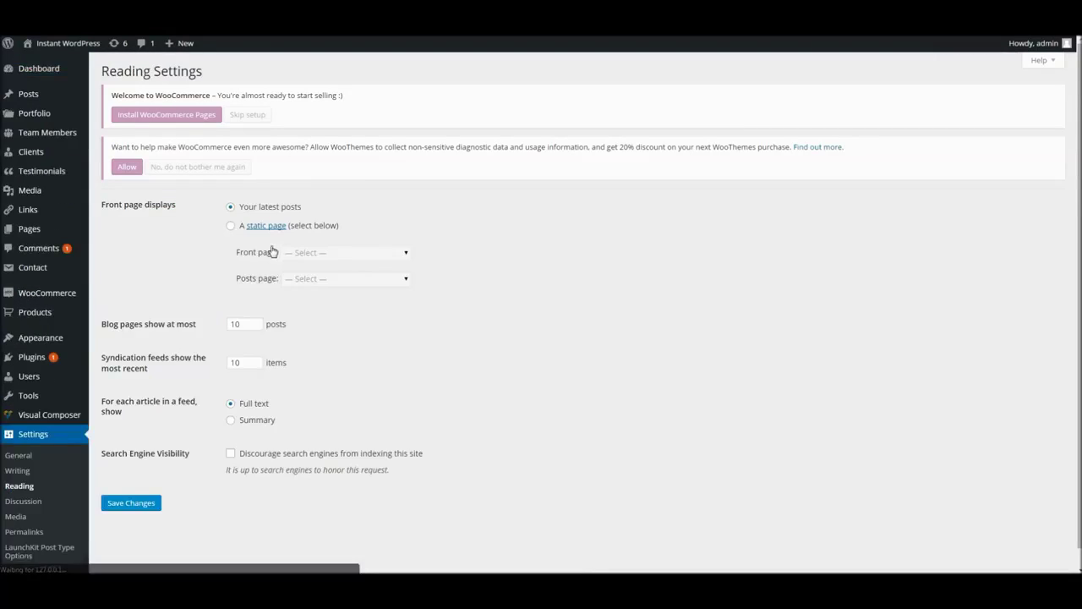
left_click(230, 225)
left_click(304, 252)
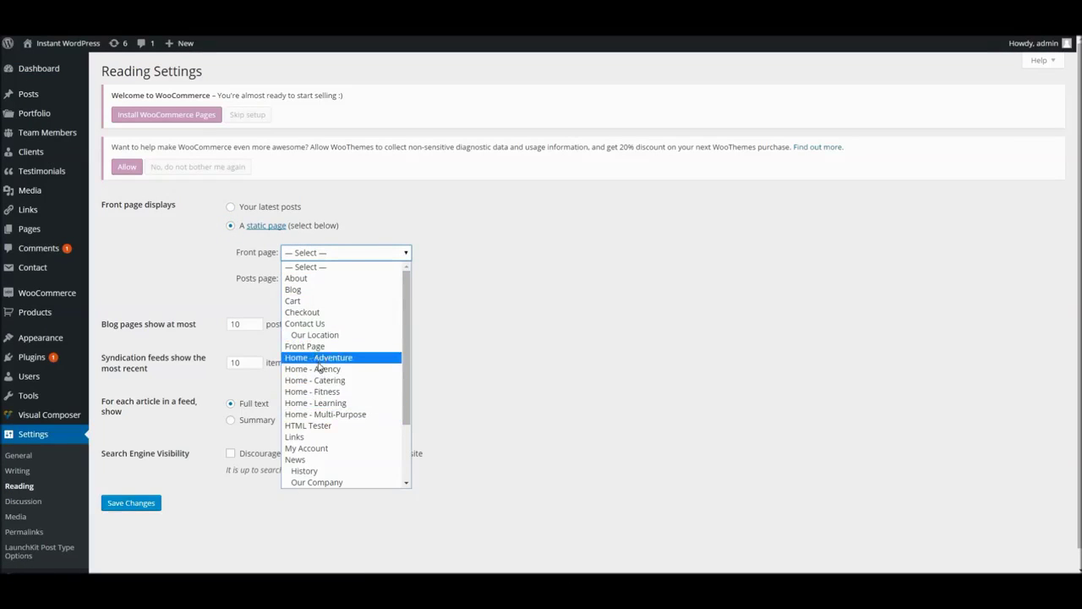
left_click(338, 413)
left_click(307, 279)
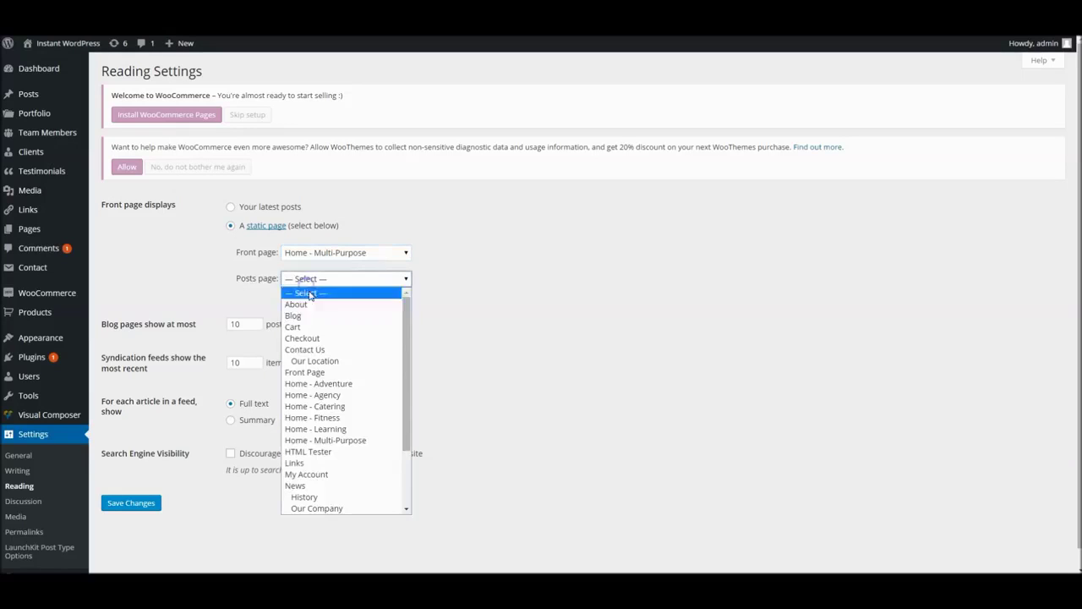
left_click(309, 315)
left_click(135, 504)
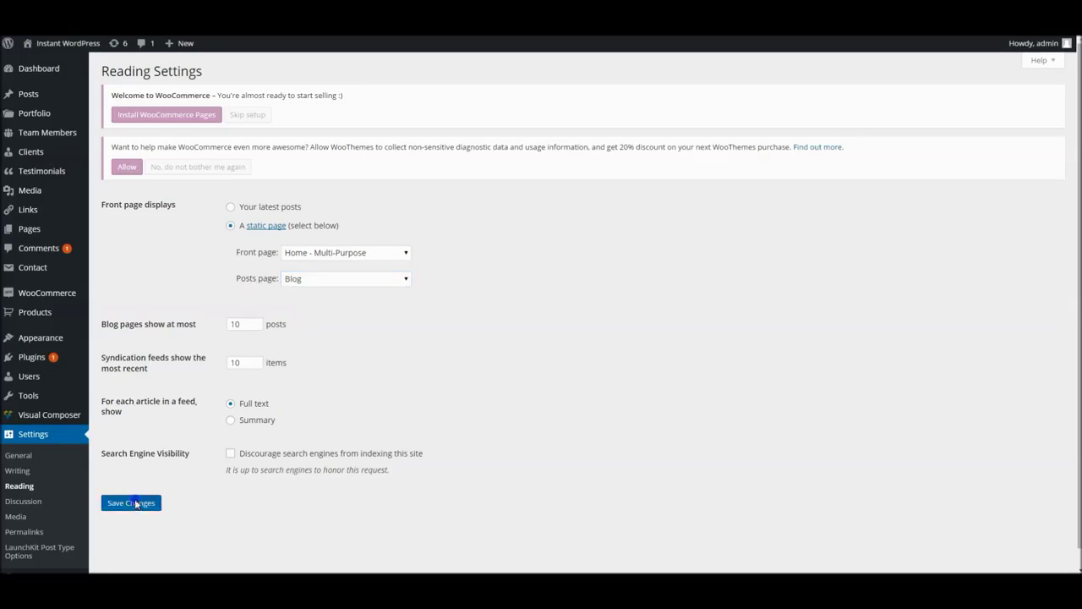
- Reload the site's front end and look through the Home - Multi-Purpose landing page
right_click(360, 1)
left_click(382, 16)
left_click(379, 3)
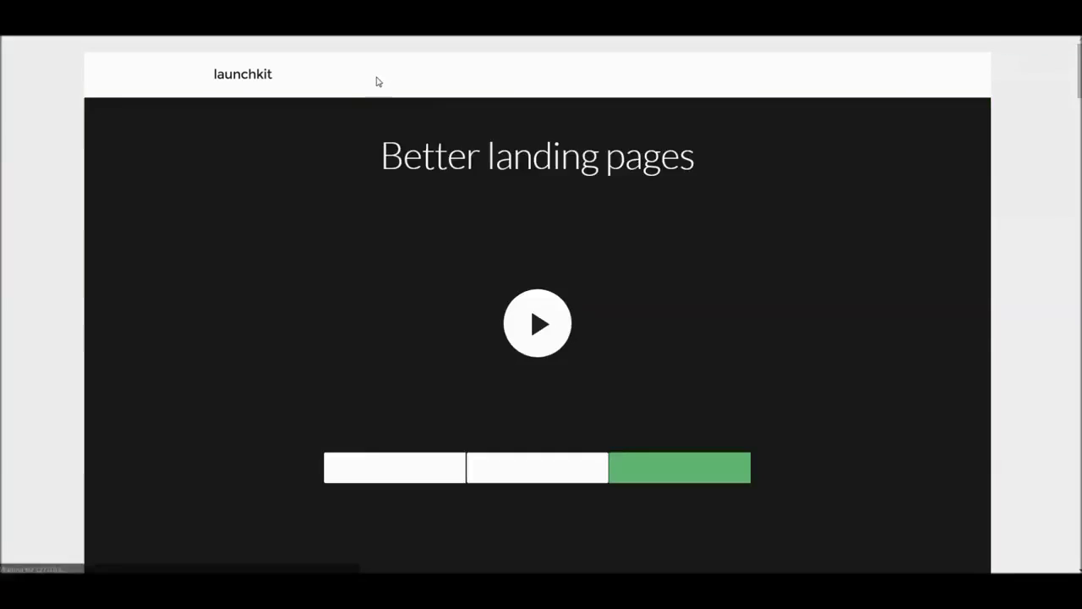
scroll(263, 199, "down", 8)
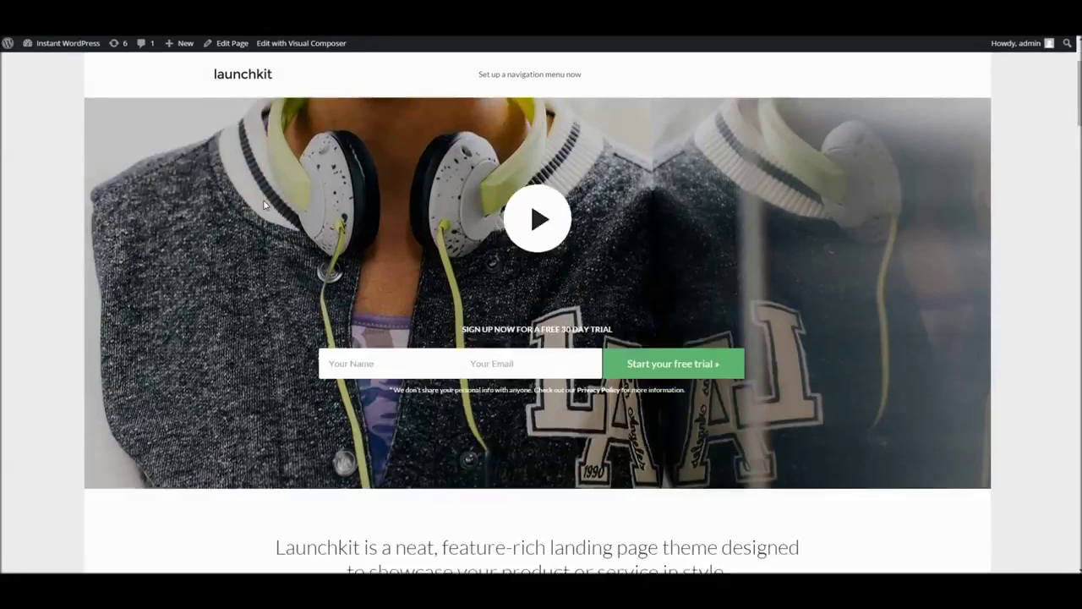
scroll(312, 255, "down", 5)
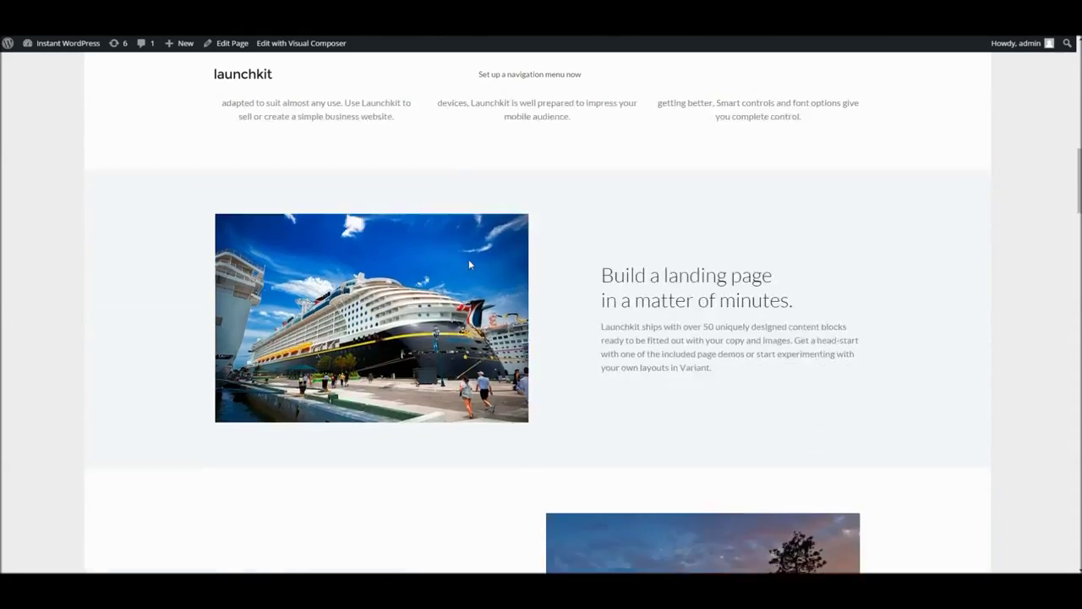
scroll(276, 273, "up", 2)
scroll(283, 255, "up", 10)
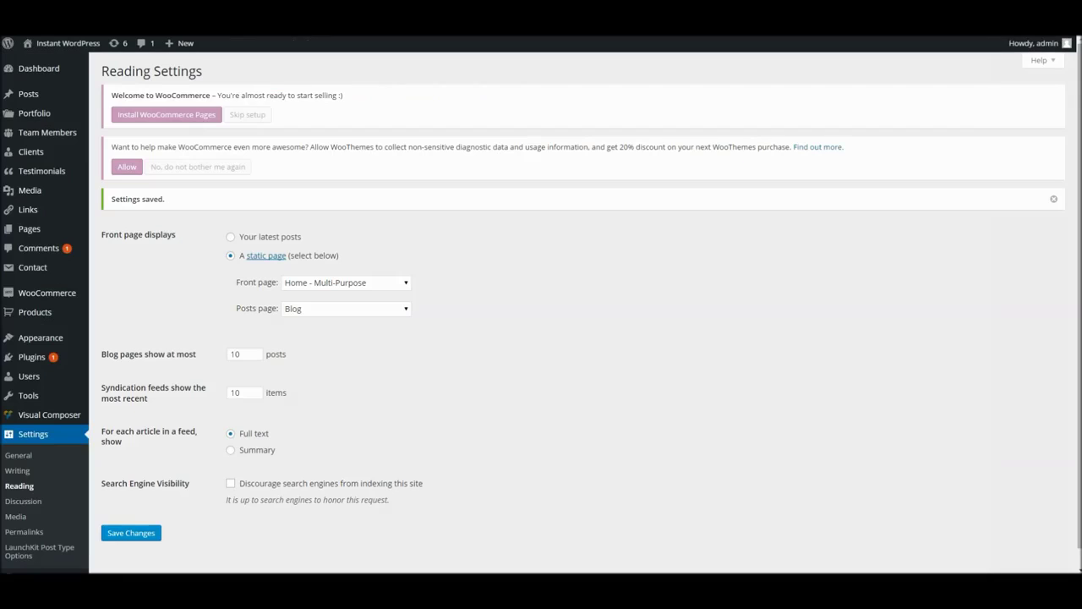
- Open the theme's menu location settings and assign the Standard Navigation menu to the Standard Navigation location
mouse_move(64, 343)
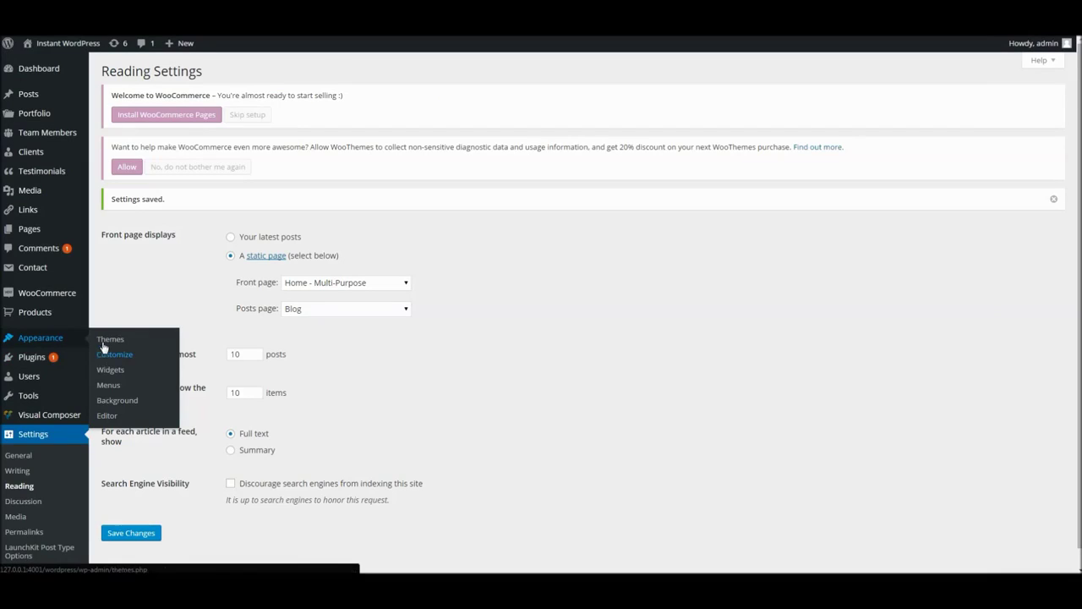
left_click(110, 386)
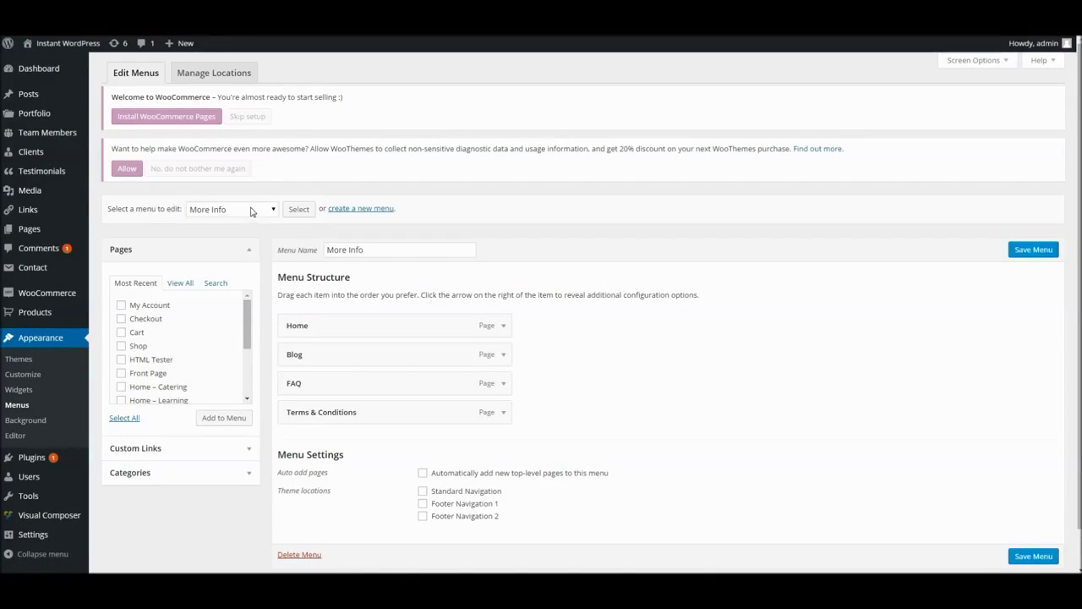
left_click(216, 71)
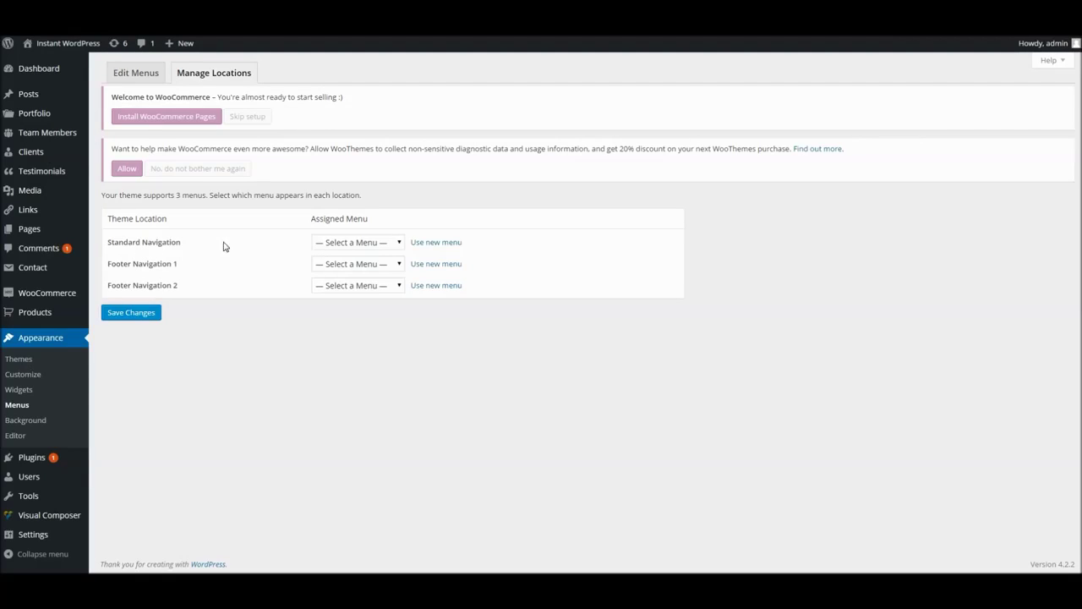
left_click(323, 243)
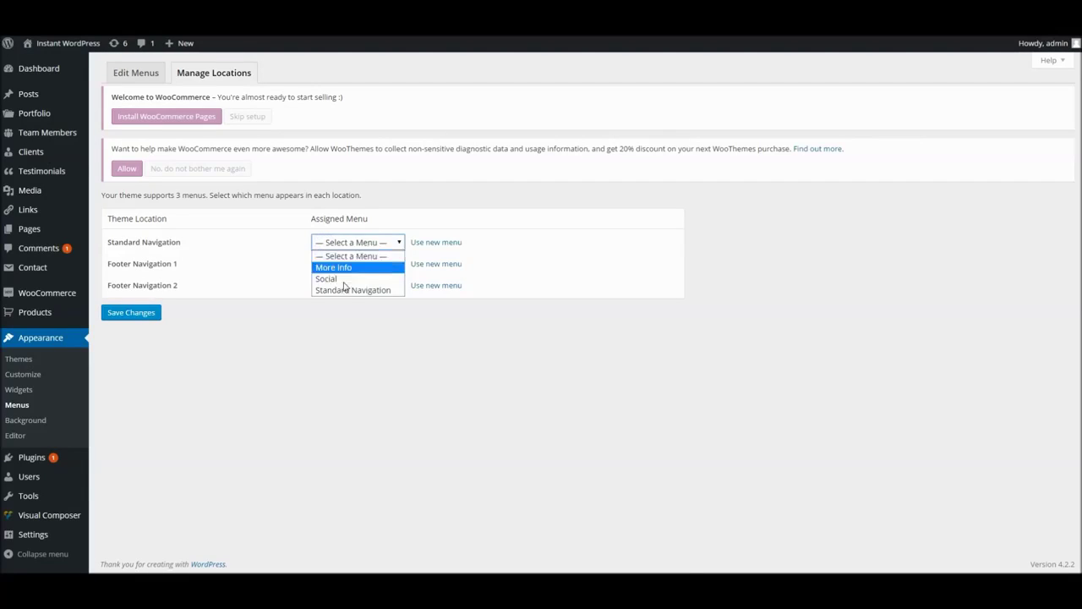
left_click(349, 292)
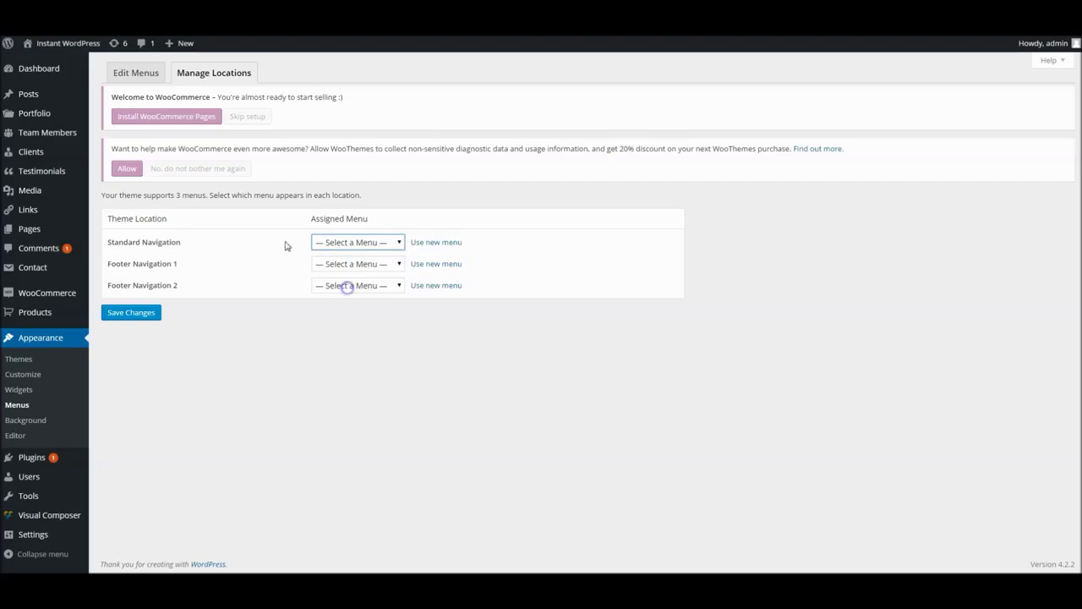
- Assign the Social menu to Footer Navigation 1 and the More Info menu to Footer Navigation 2, and save the menu locations
left_click(351, 265)
left_click(347, 301)
left_click(350, 285)
left_click(346, 310)
left_click(138, 313)
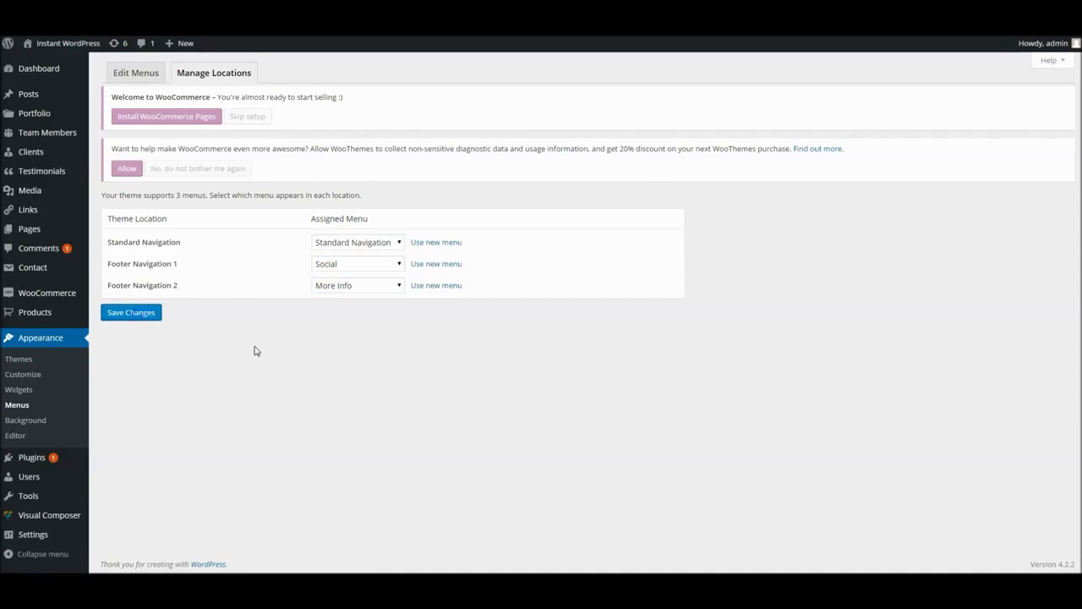
- Reload the site's front end and check the header navigation menu while looking over the landing page
left_click(361, 5)
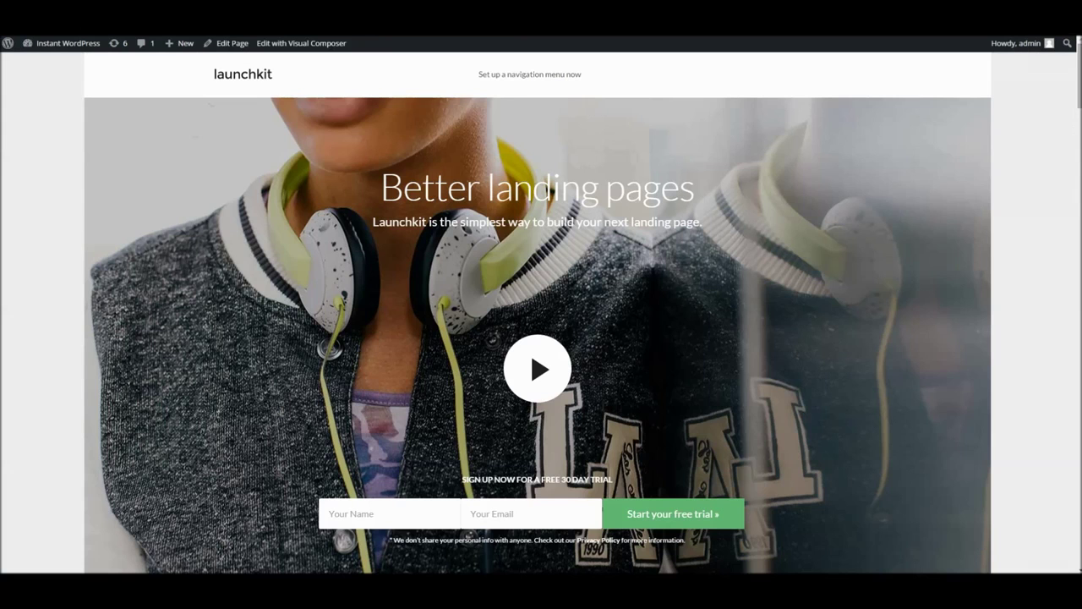
right_click(361, 5)
left_click(378, 20)
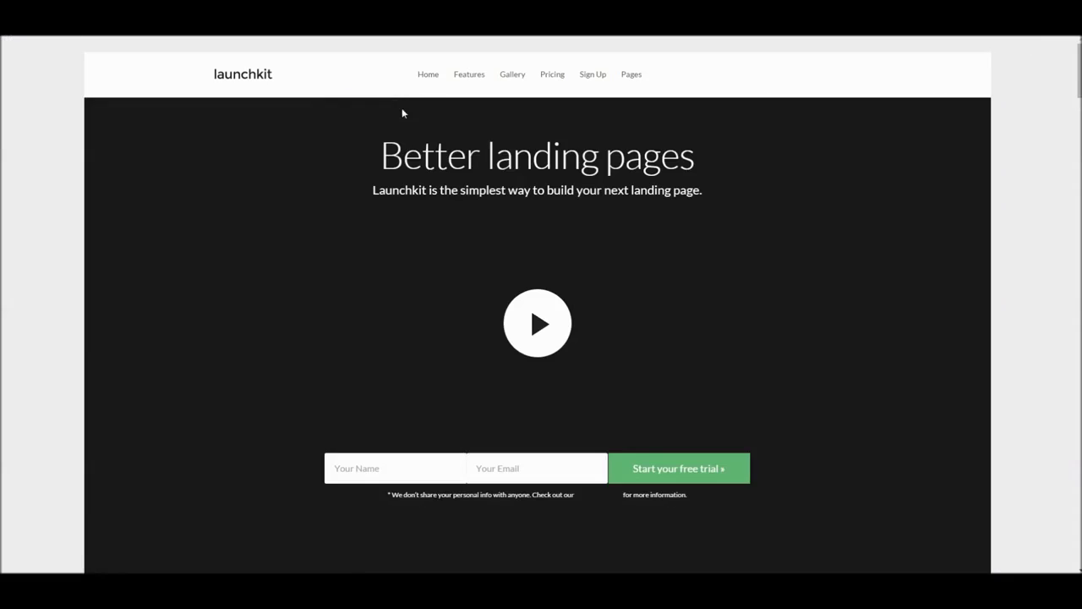
scroll(316, 194, "down", 7)
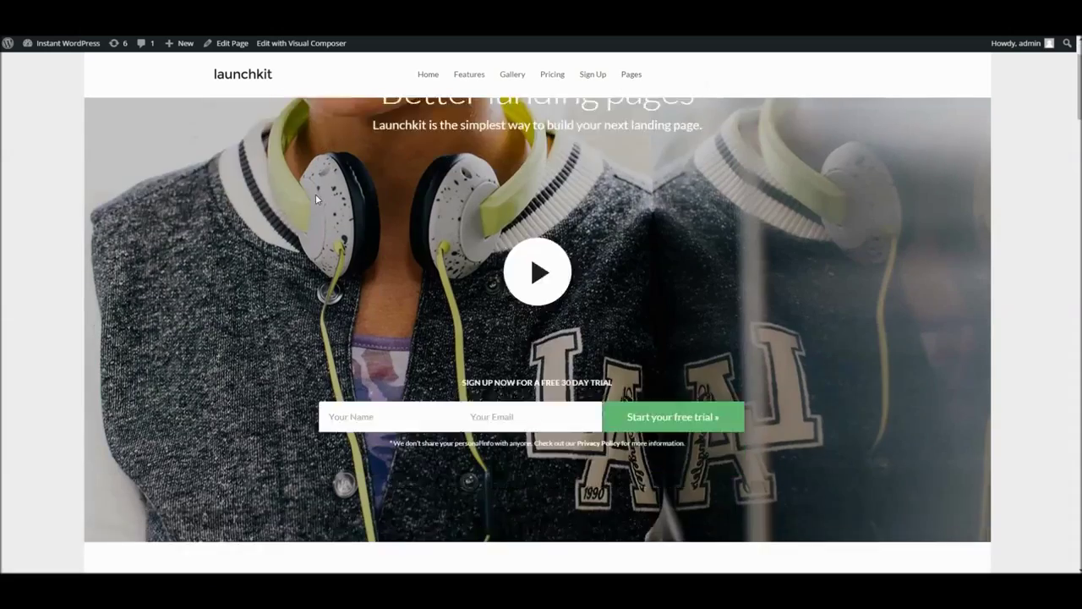
scroll(299, 195, "up", 7)
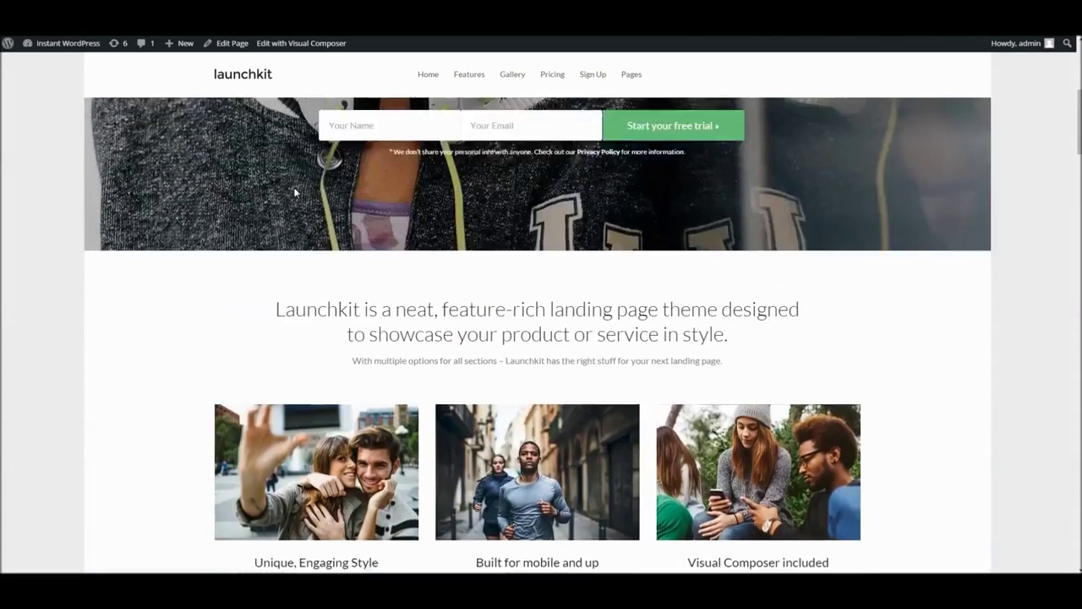